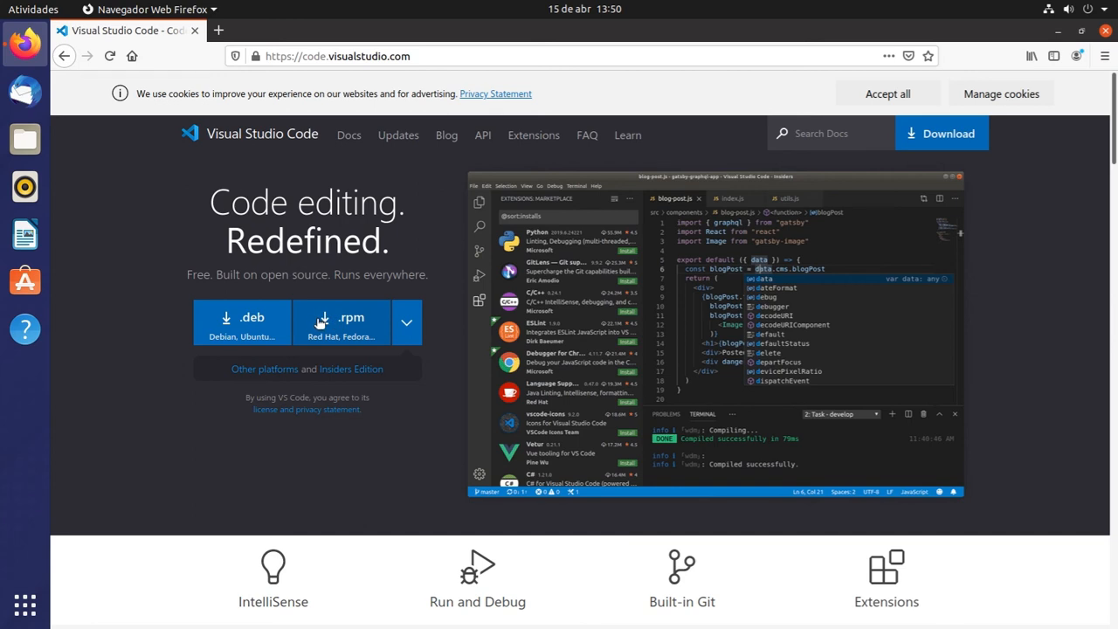
Step: Download the Debian/Ubuntu .deb package of Visual Studio Code and save the file instead of opening it directly
click(258, 330)
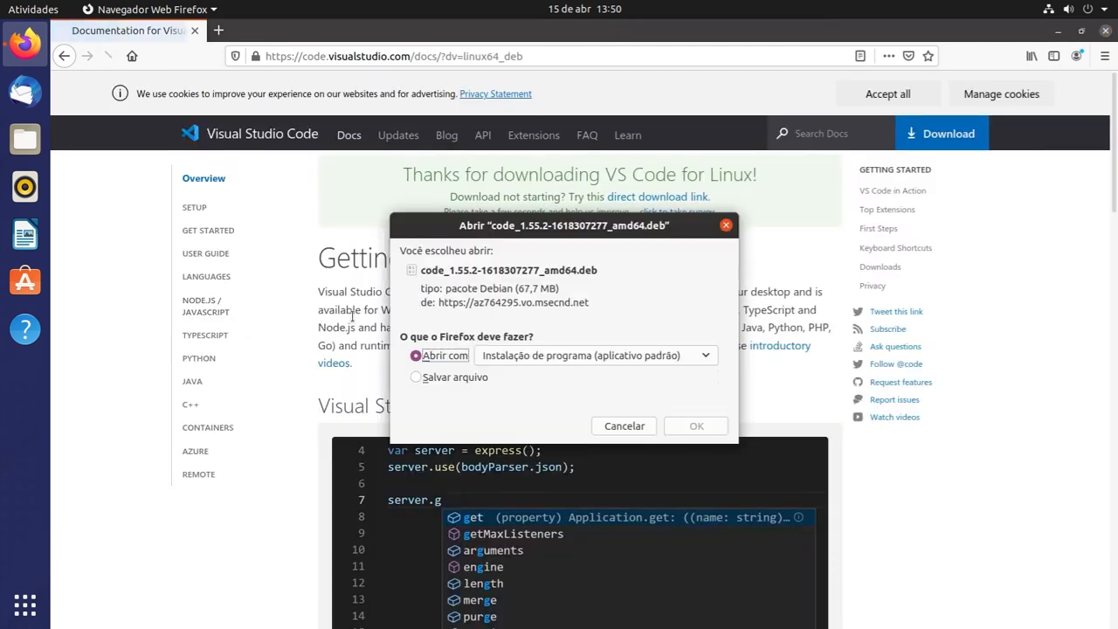
click(459, 378)
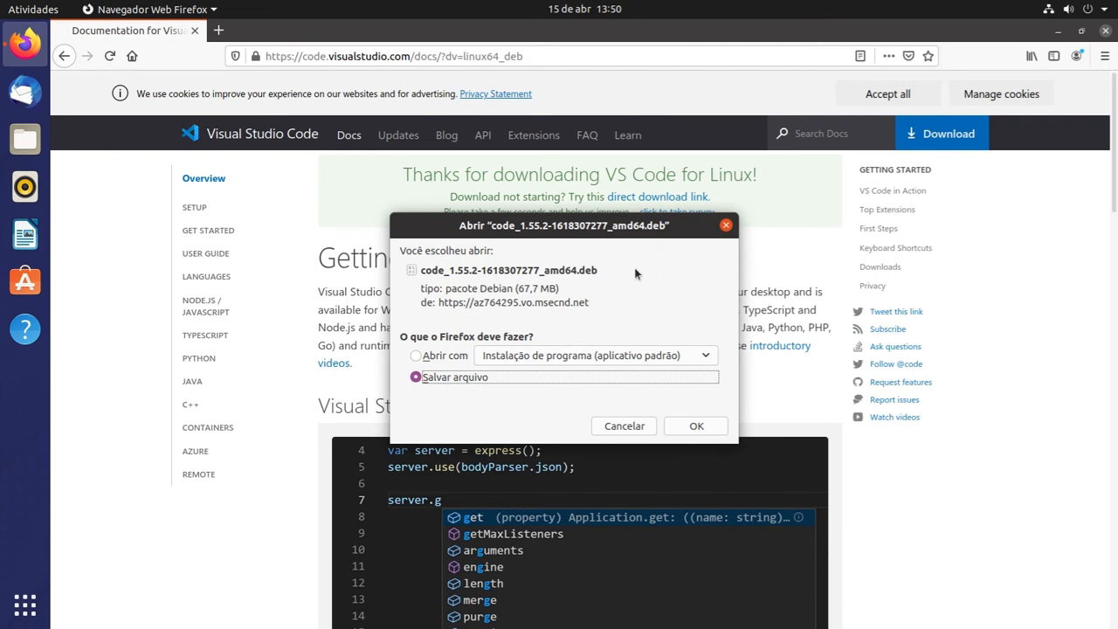
click(688, 424)
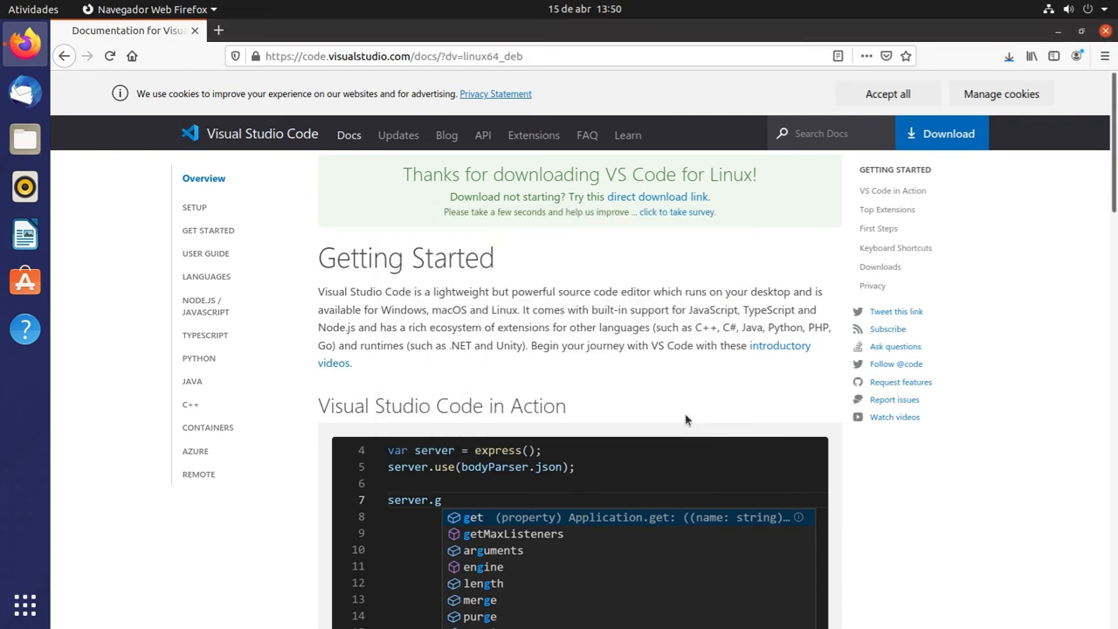
click(1009, 56)
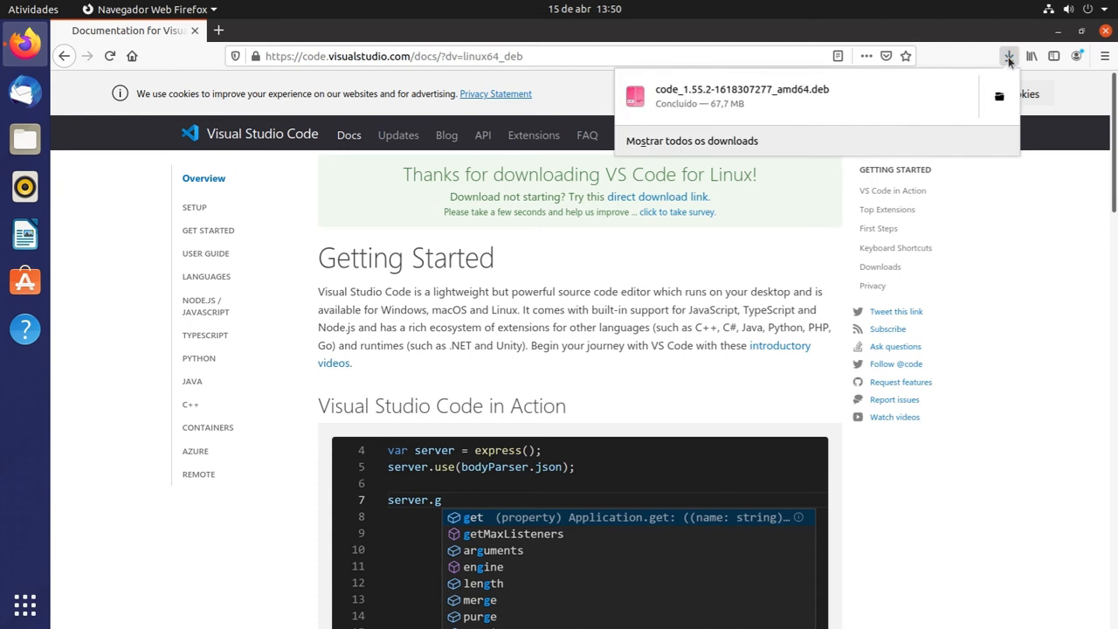
click(687, 102)
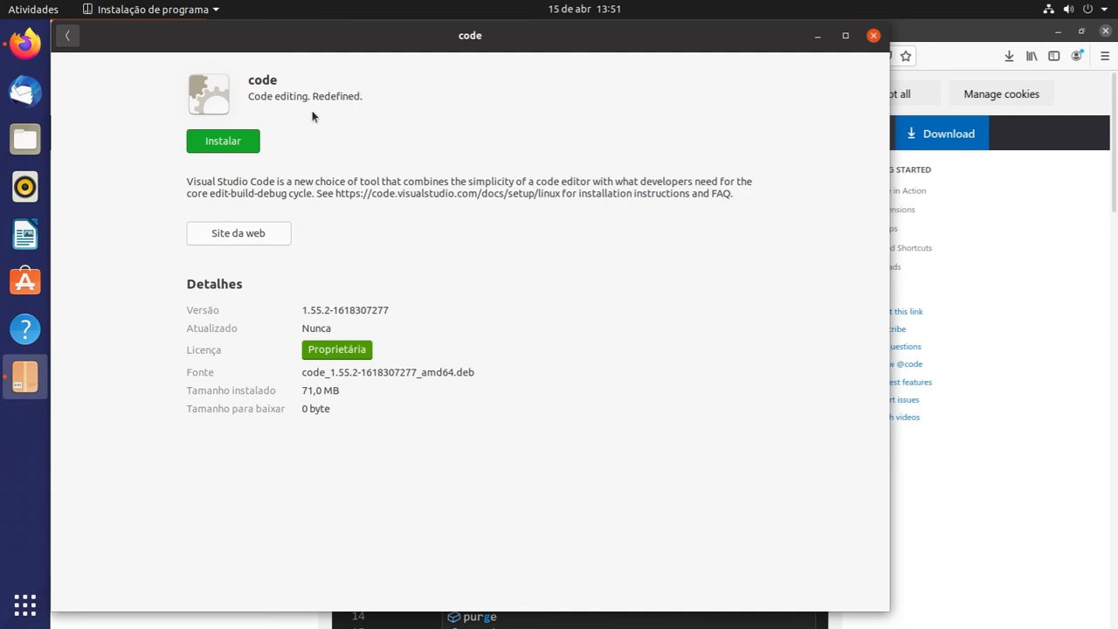
click(219, 144)
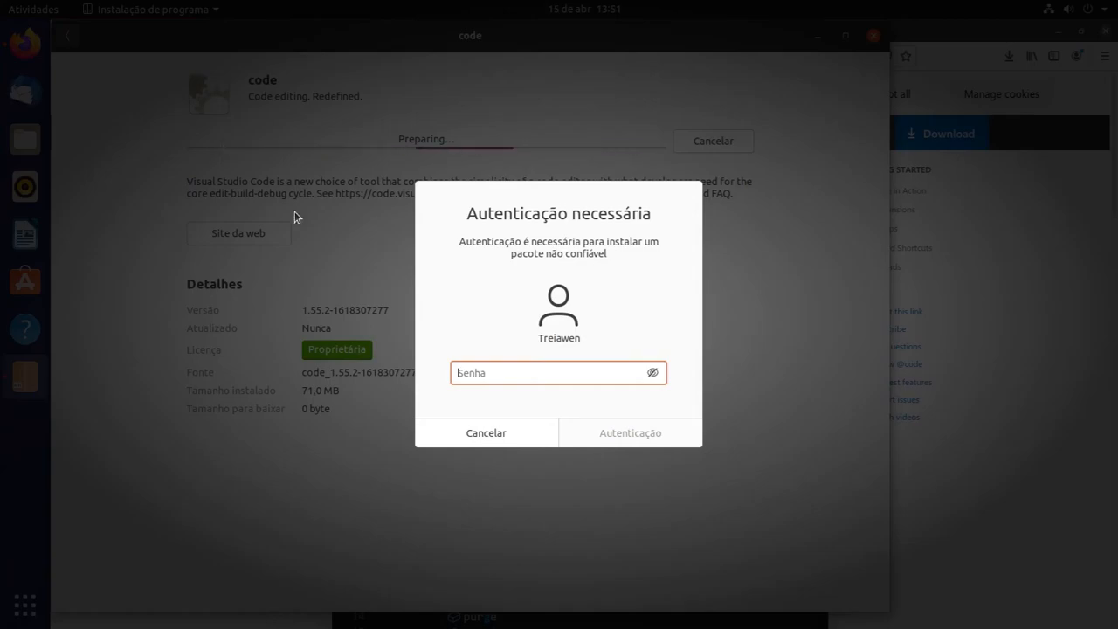
text(****)
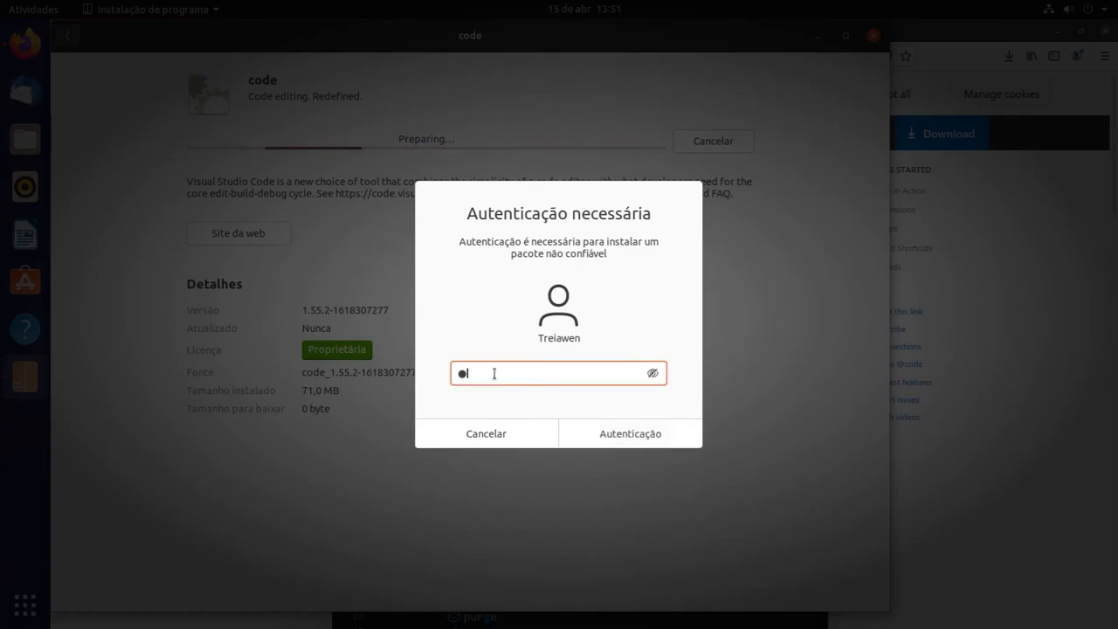
key(Return)
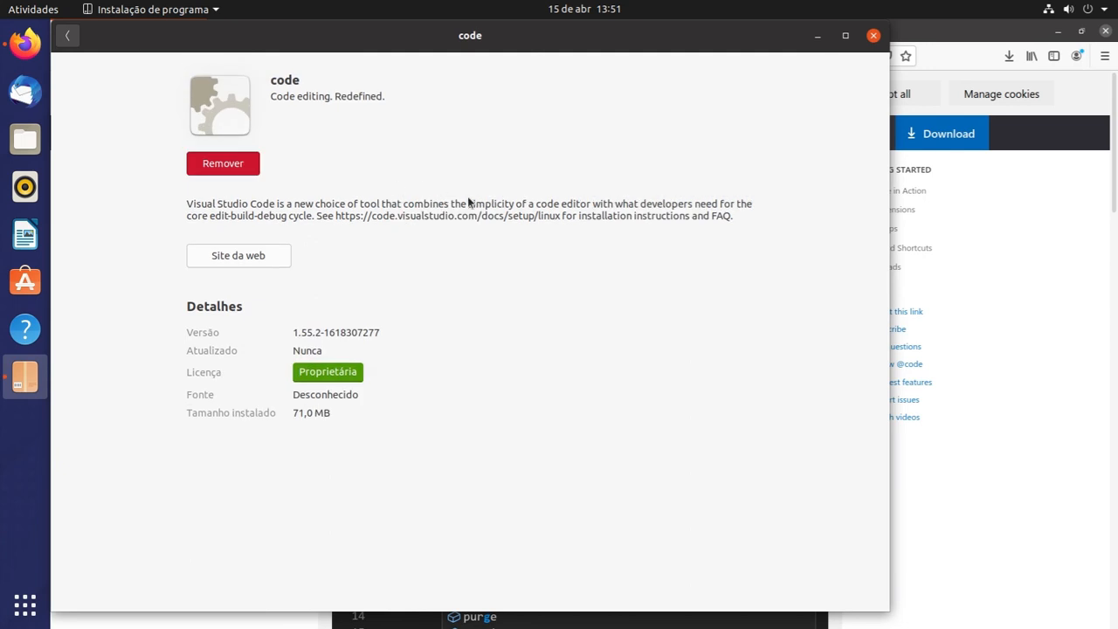
click(873, 36)
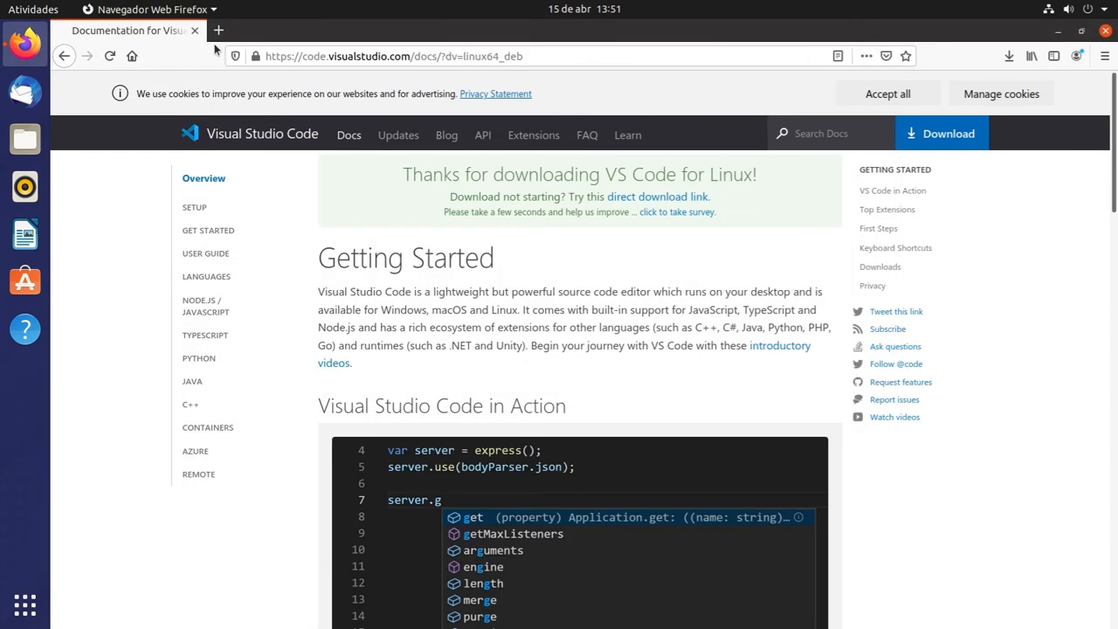
Step: Find Visual Studio Code among the applications with "vs", launch it maximized, and dismiss the usage data notification
click(25, 604)
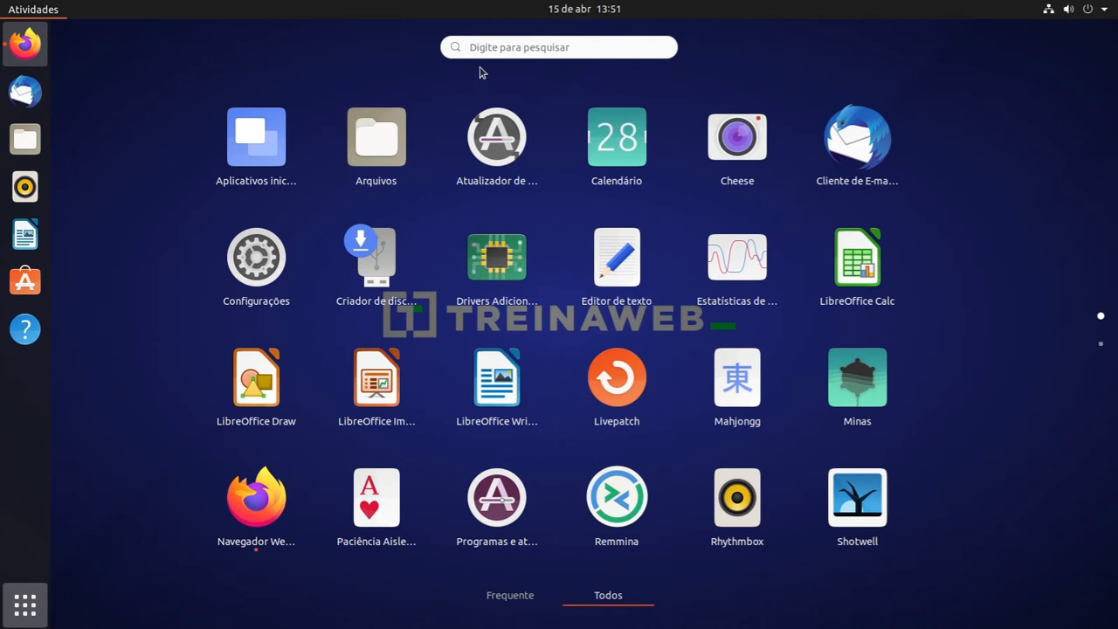
click(492, 48)
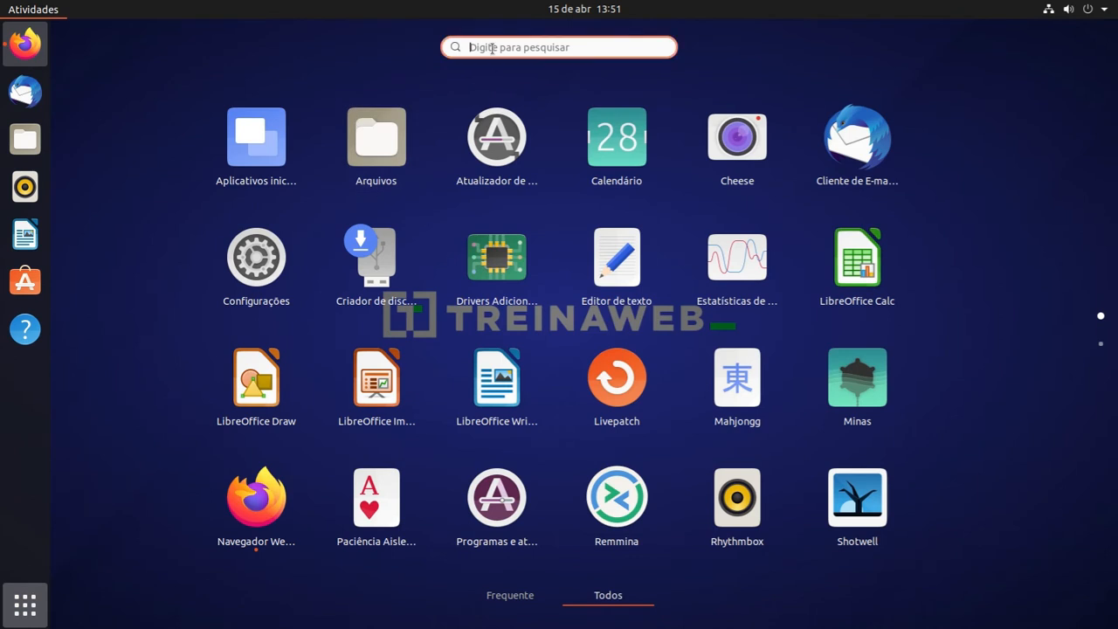
text(vs)
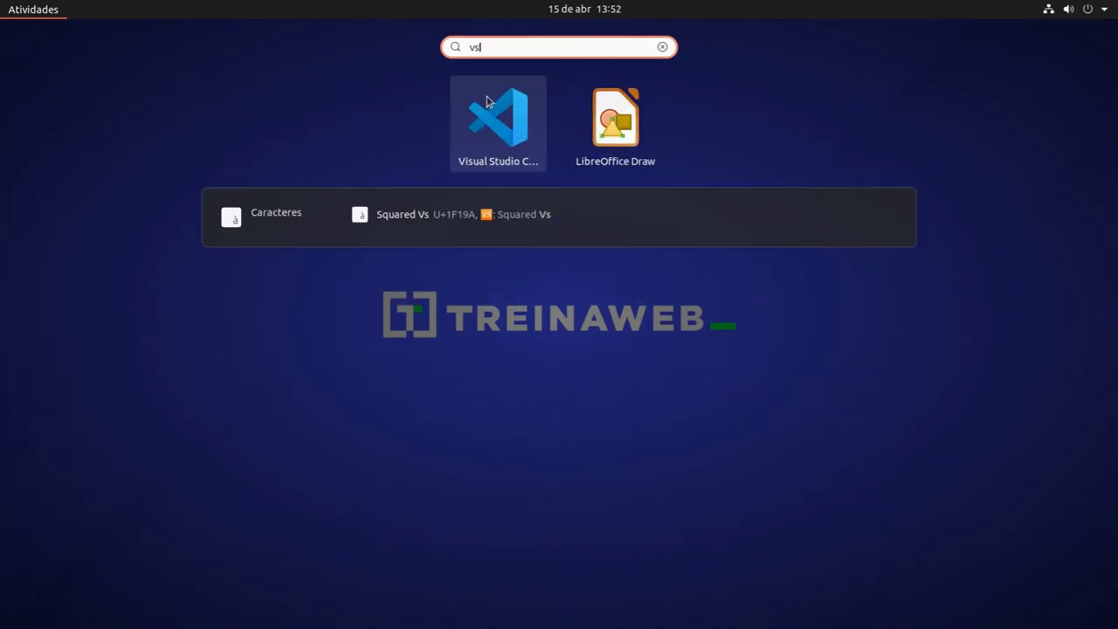
click(495, 109)
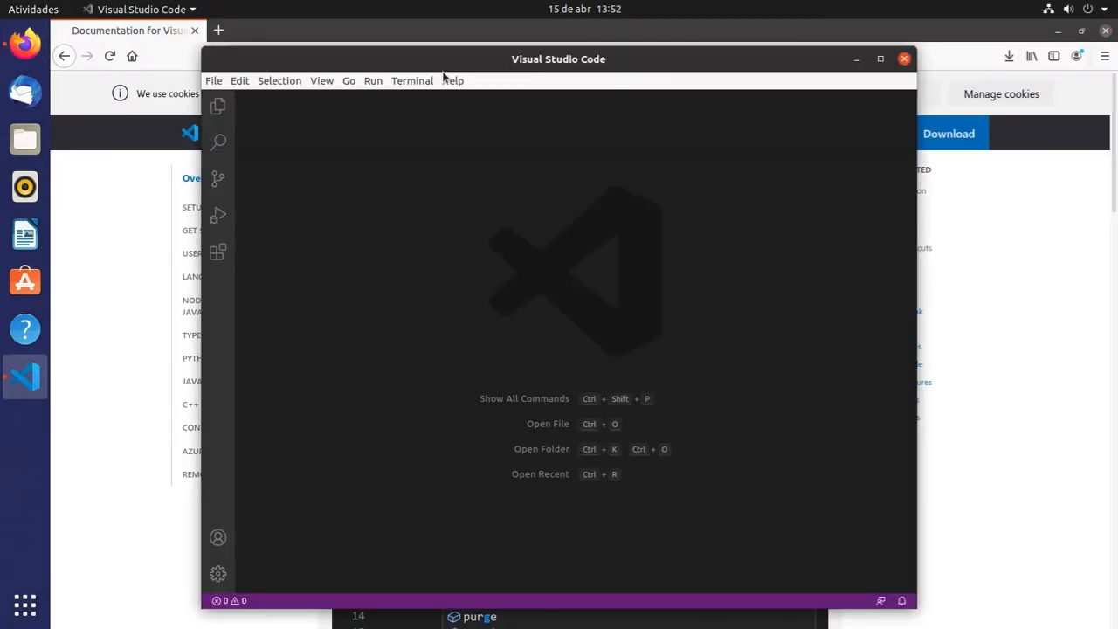
double_click(450, 62)
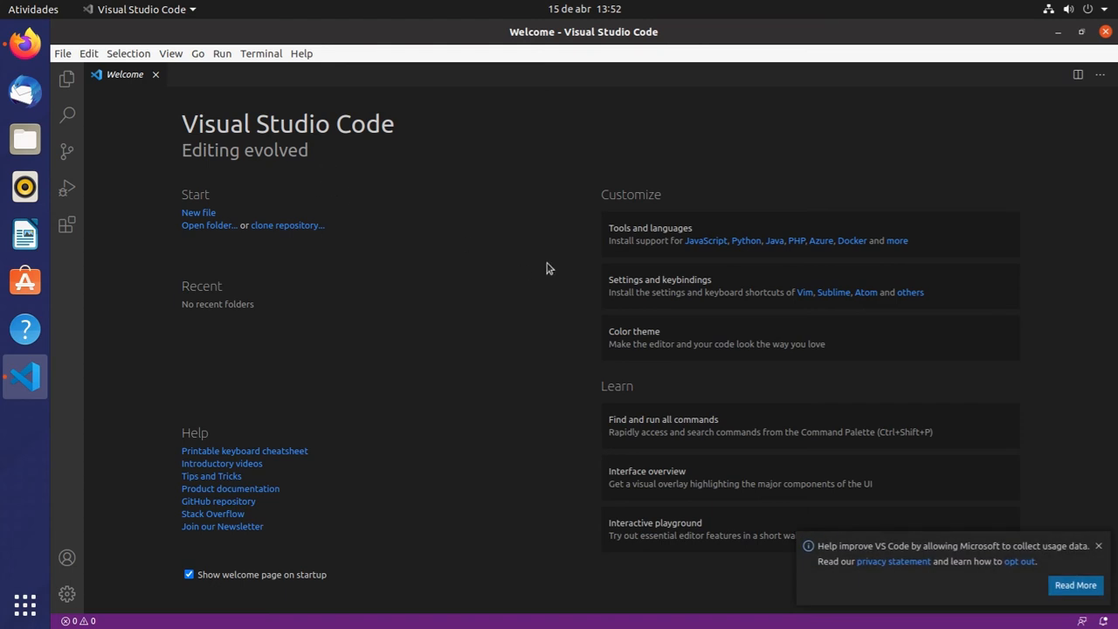
click(1098, 546)
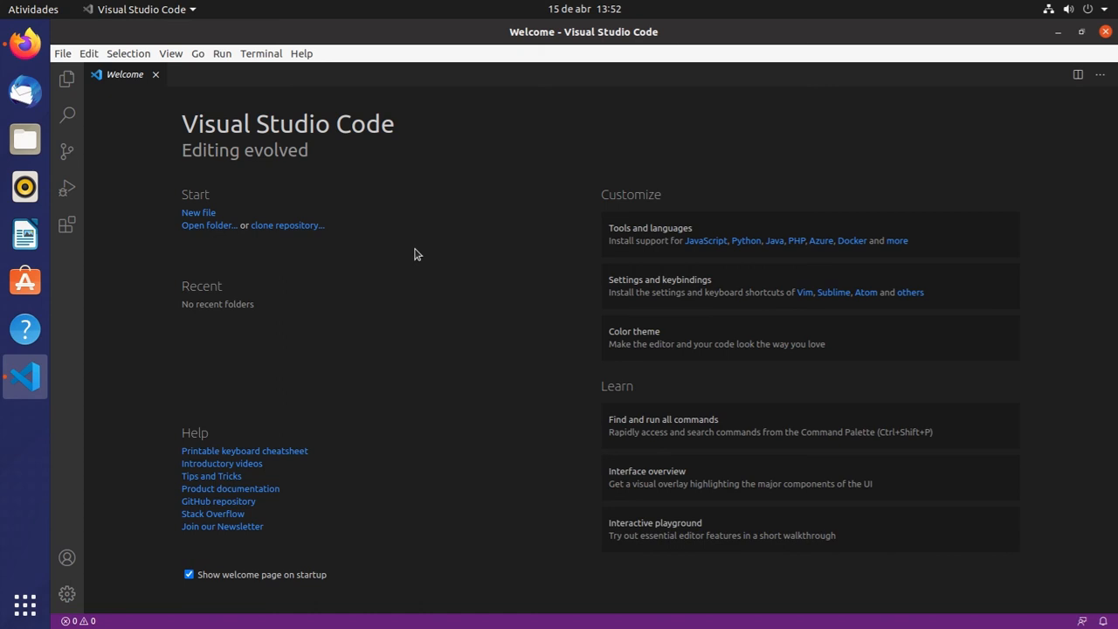
Step: Search the extension marketplace for "php in" and install PHP Intelephense
click(66, 229)
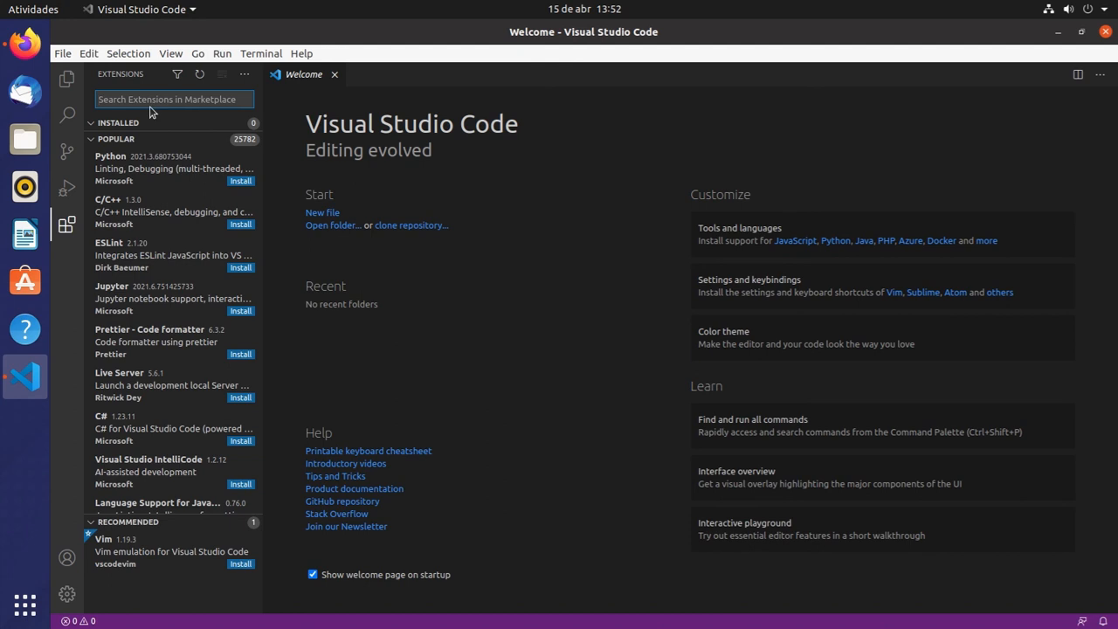
text(php in)
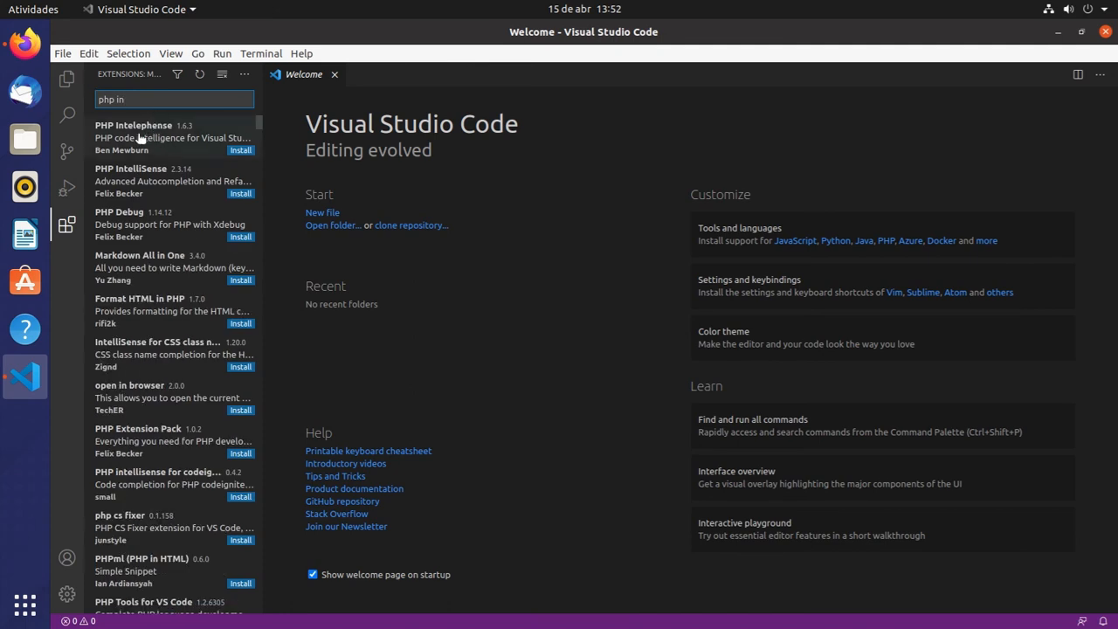
click(147, 141)
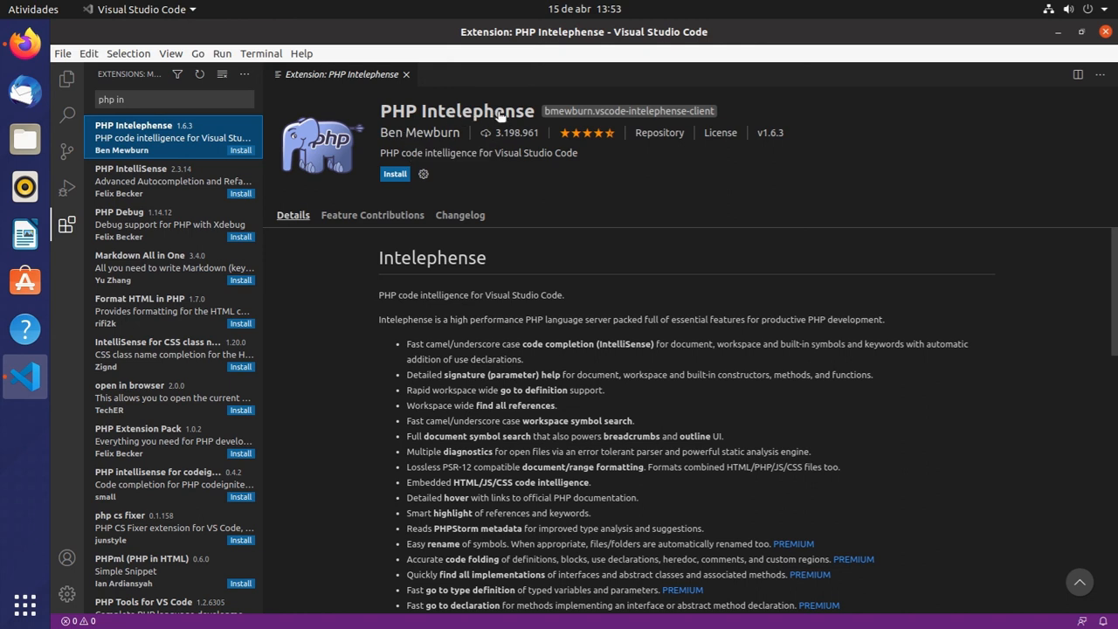
click(395, 174)
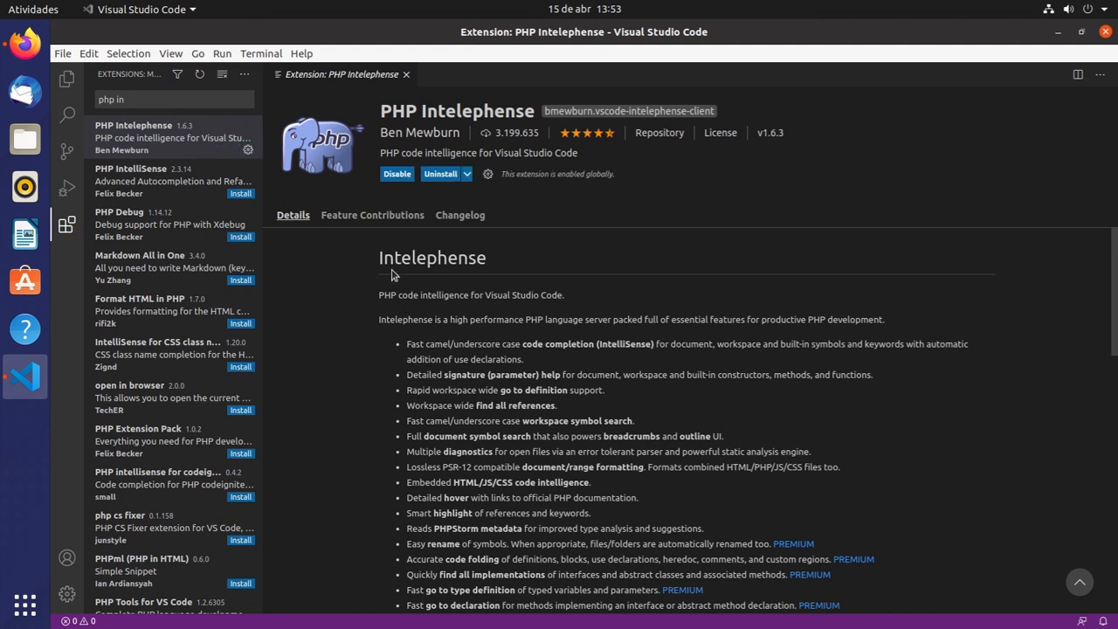
scroll(394, 253, down, 2)
scroll(398, 280, down, 6)
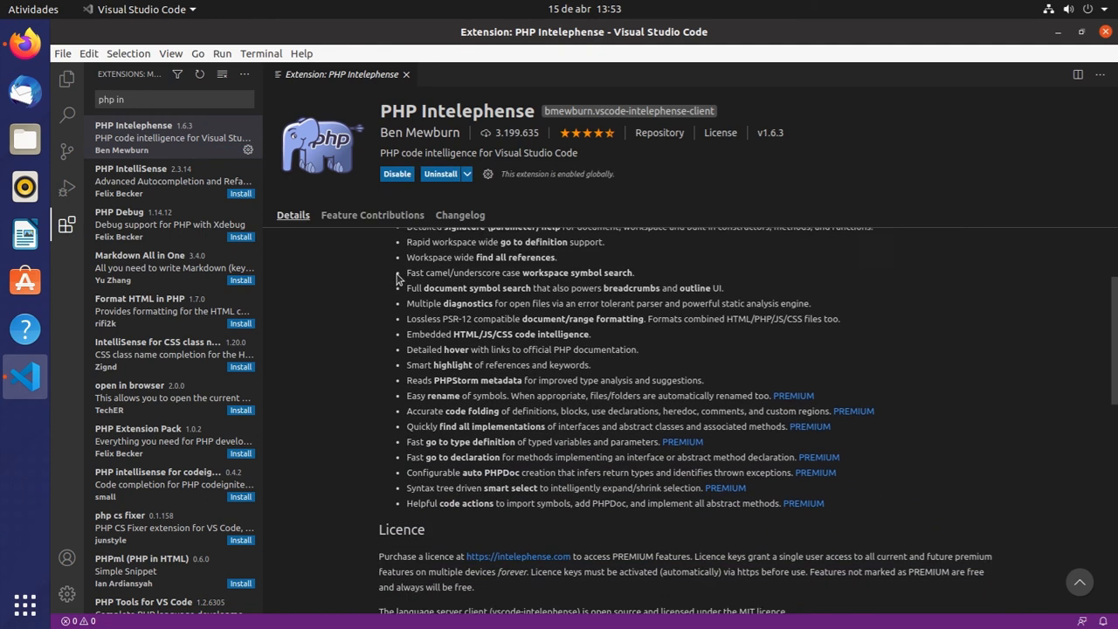
scroll(398, 280, down, 3)
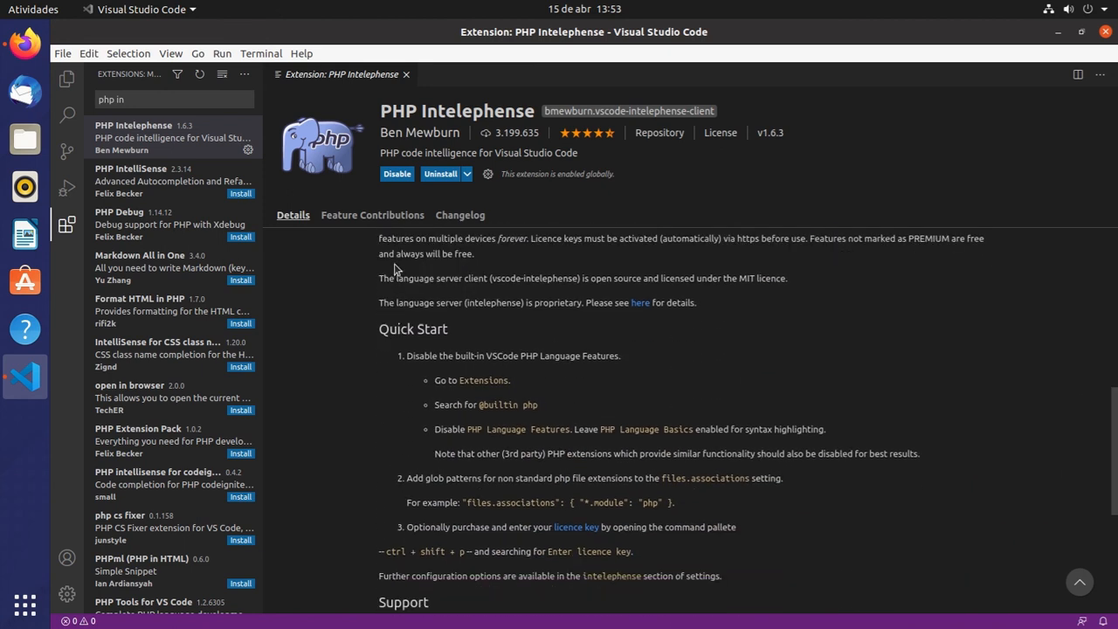
drag(536, 404, 479, 404)
key(ctrl+c)
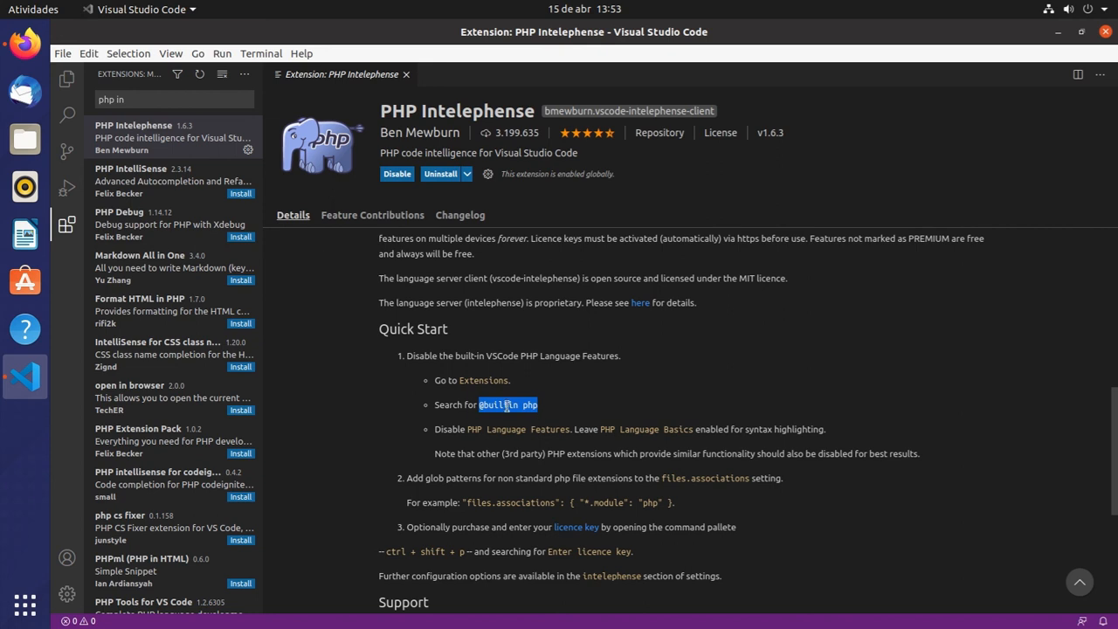
triple_click(183, 101)
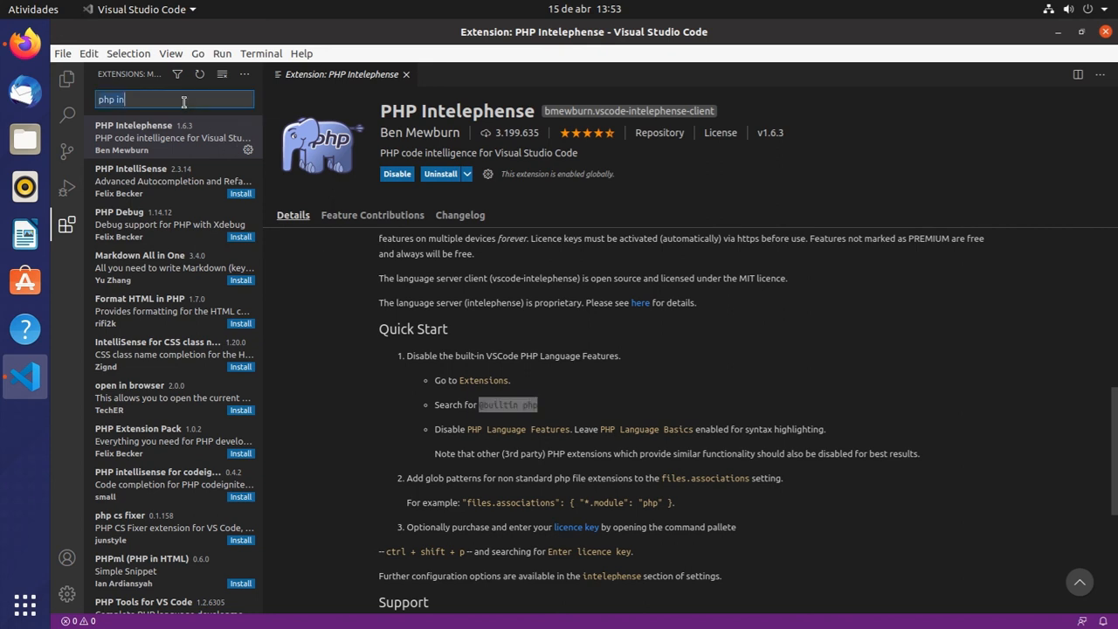
key(ctrl+plus)
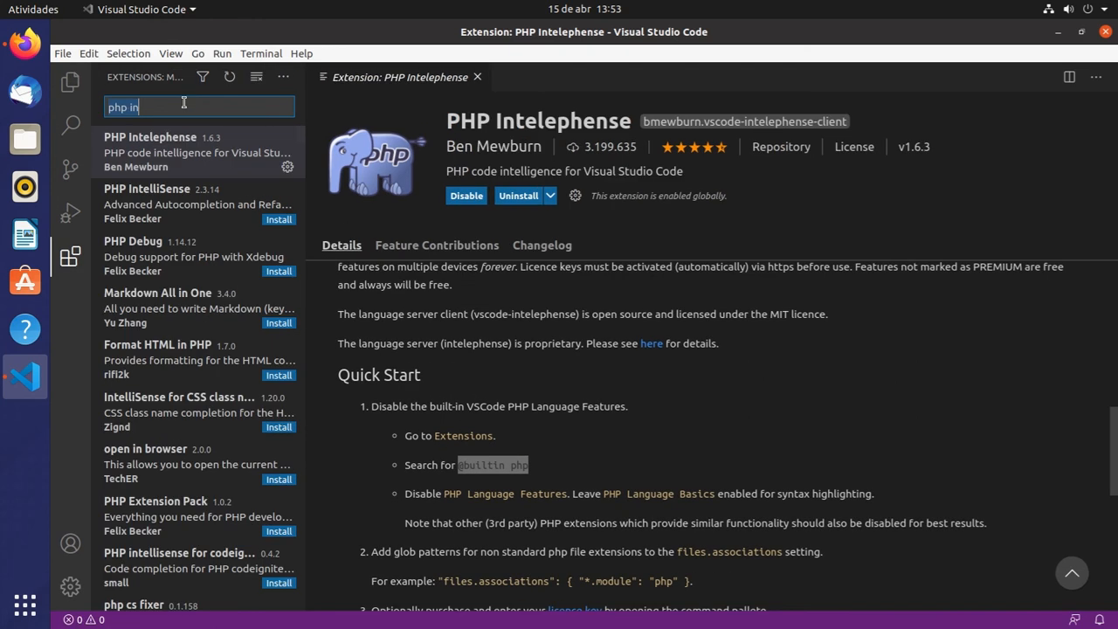
key(ctrl+v)
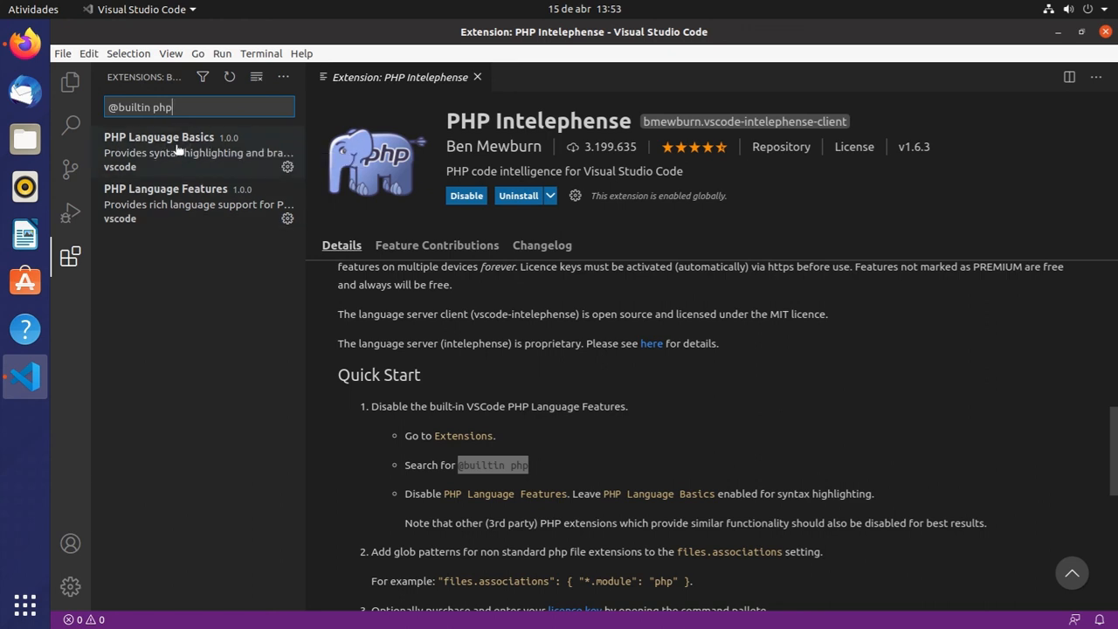
click(183, 200)
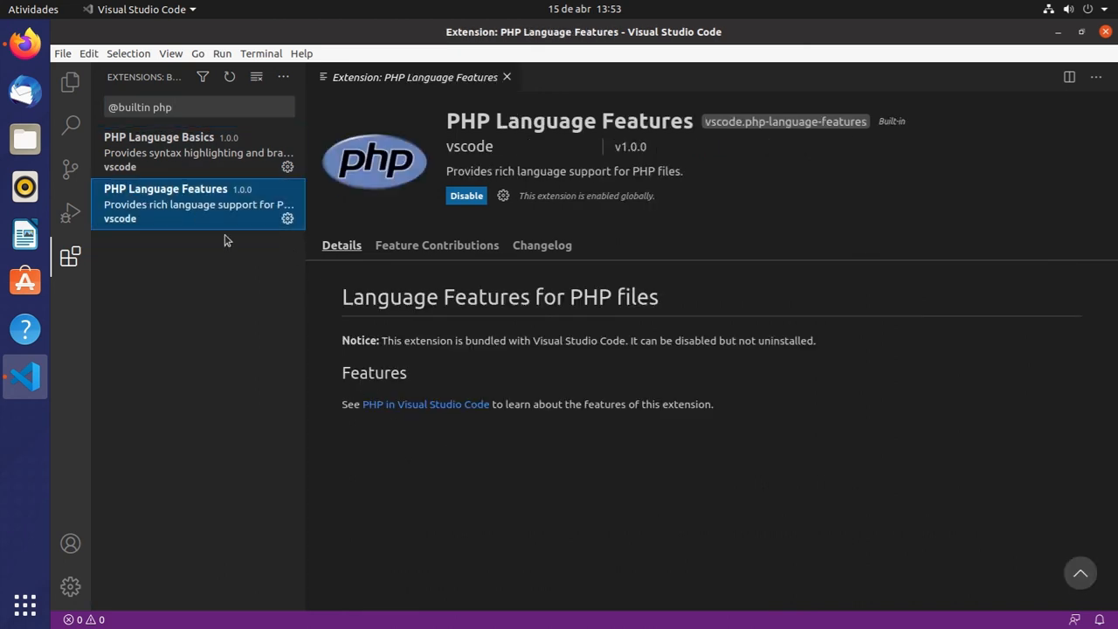
click(467, 197)
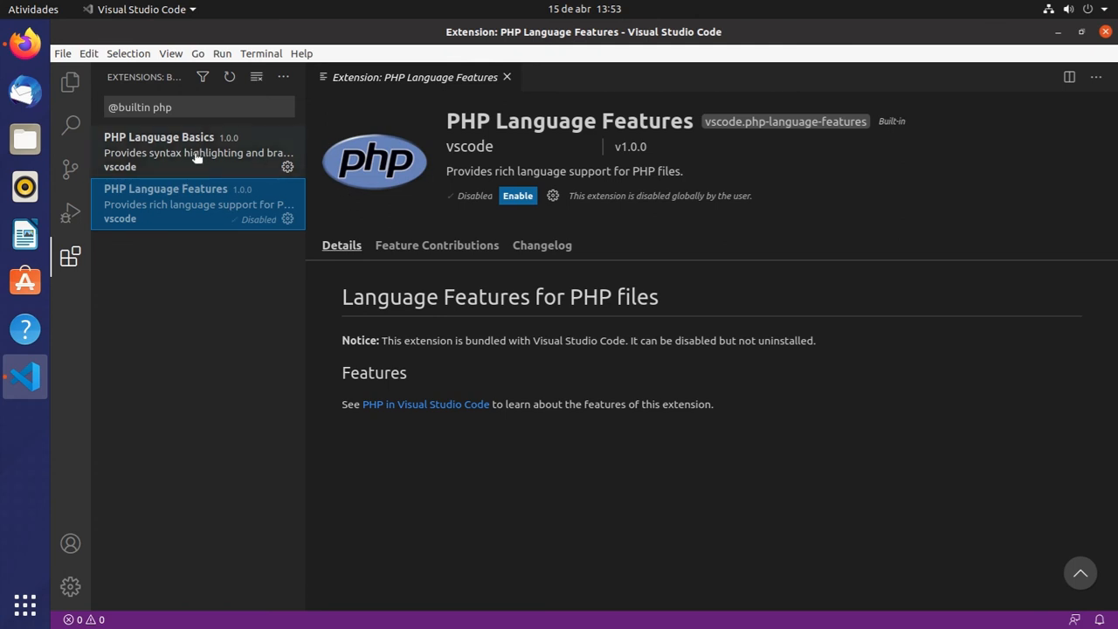
Step: Replace the extension search with "php doc" and install PHP DocBlocker
click(120, 106)
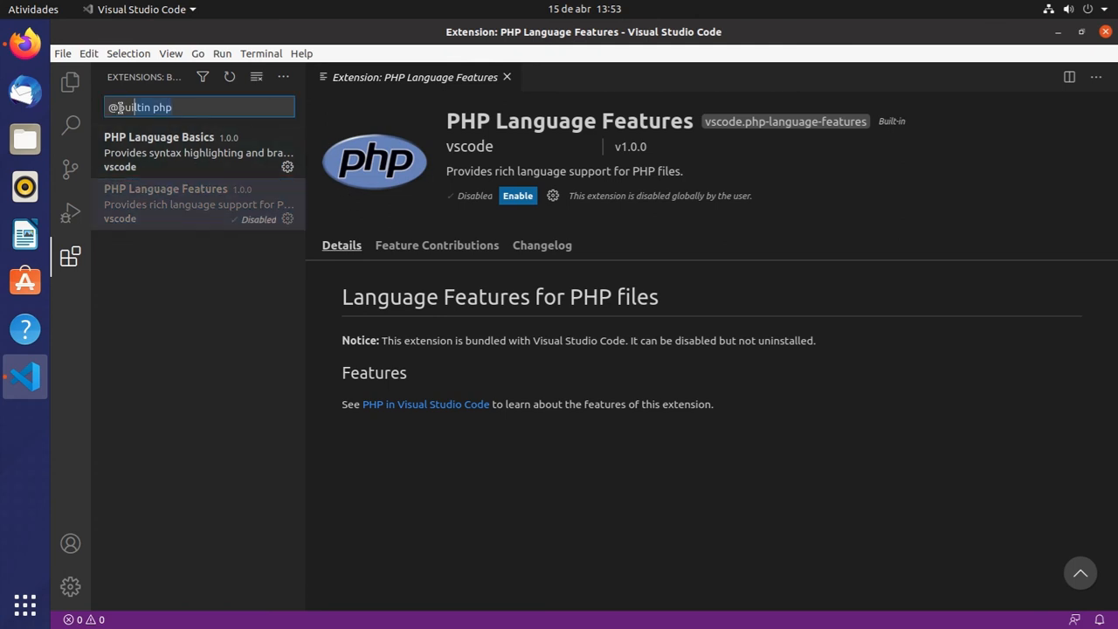
drag(120, 107, 97, 113)
key(BackSpace)
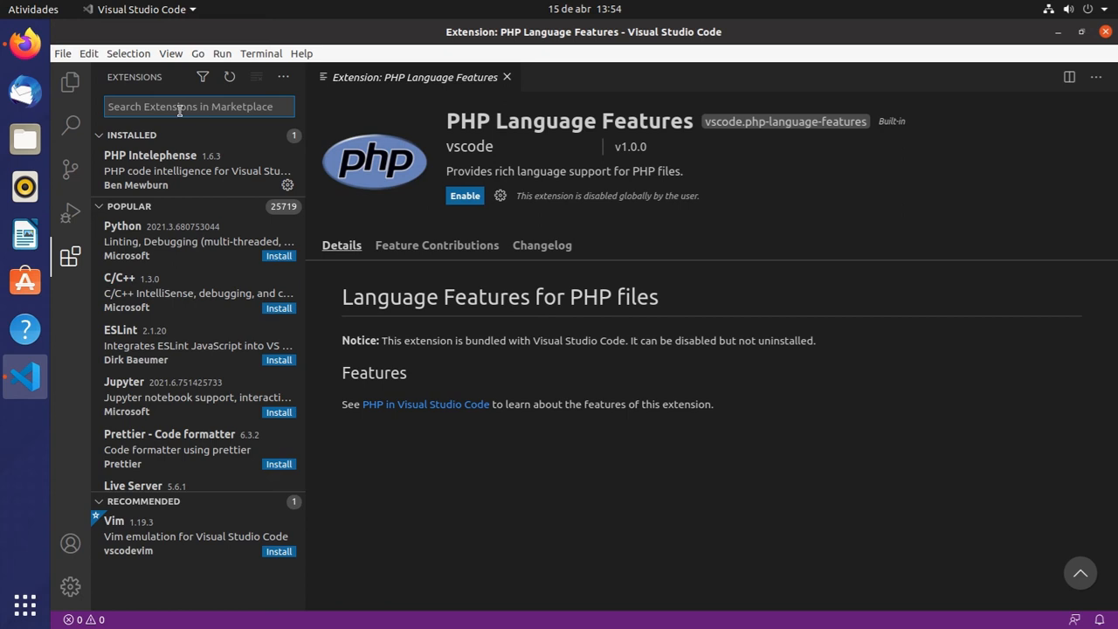
text(Php doc)
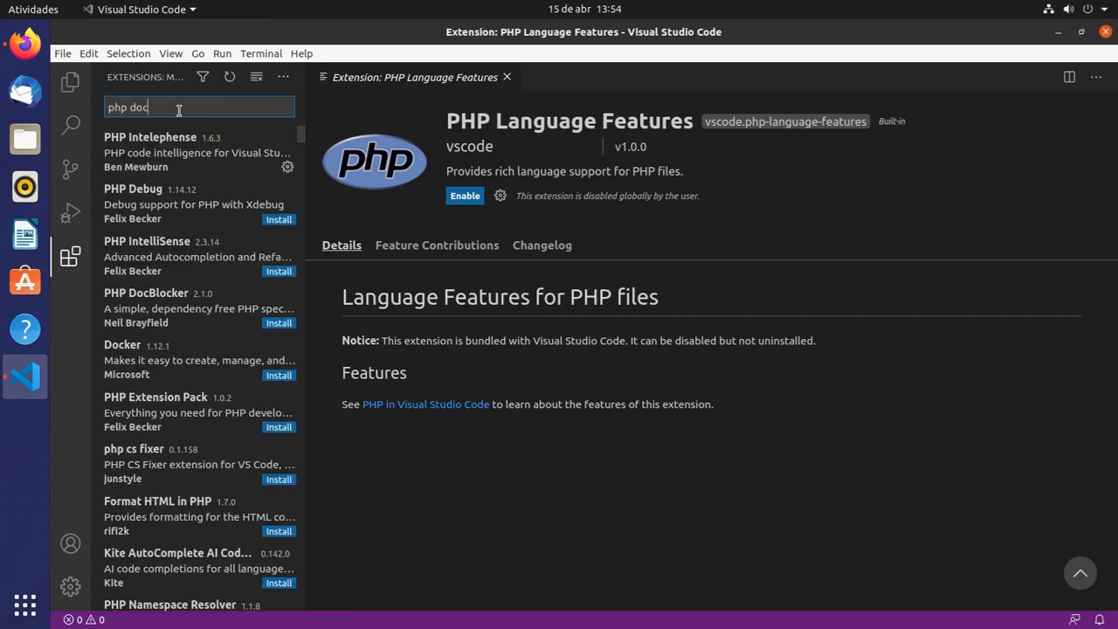
click(173, 301)
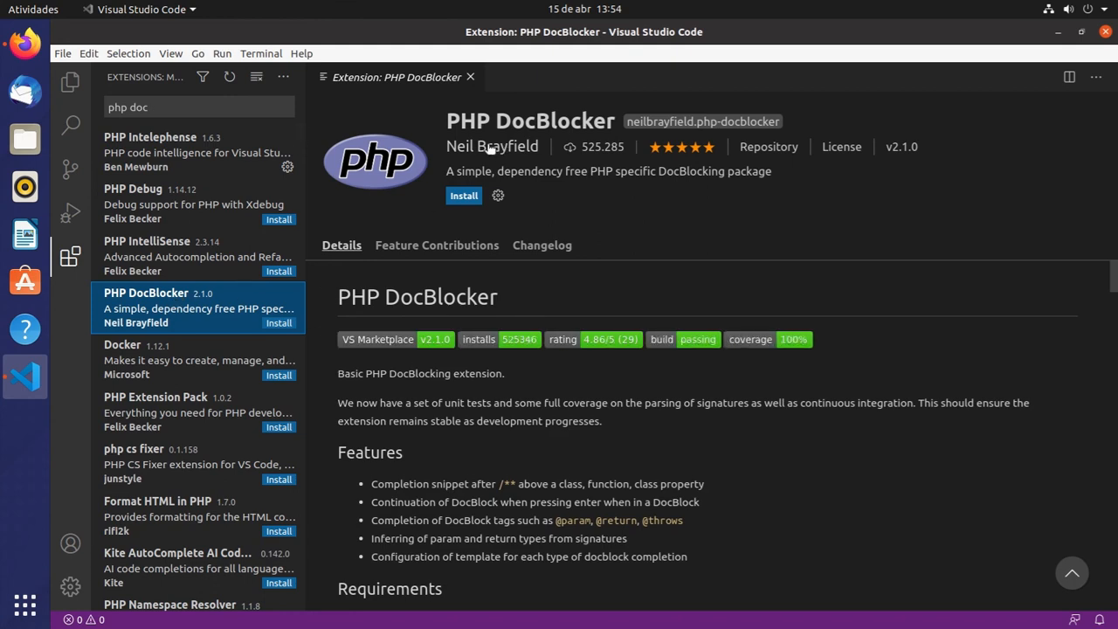
click(464, 196)
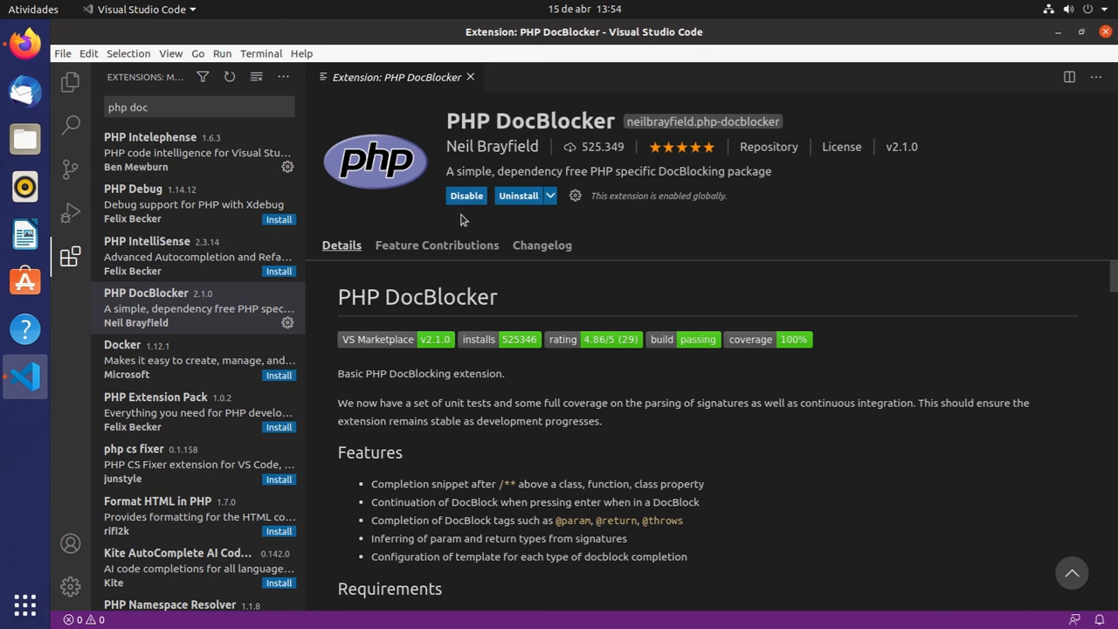
Step: Close the PHP DocBlocker details page and clear the extension search
click(470, 77)
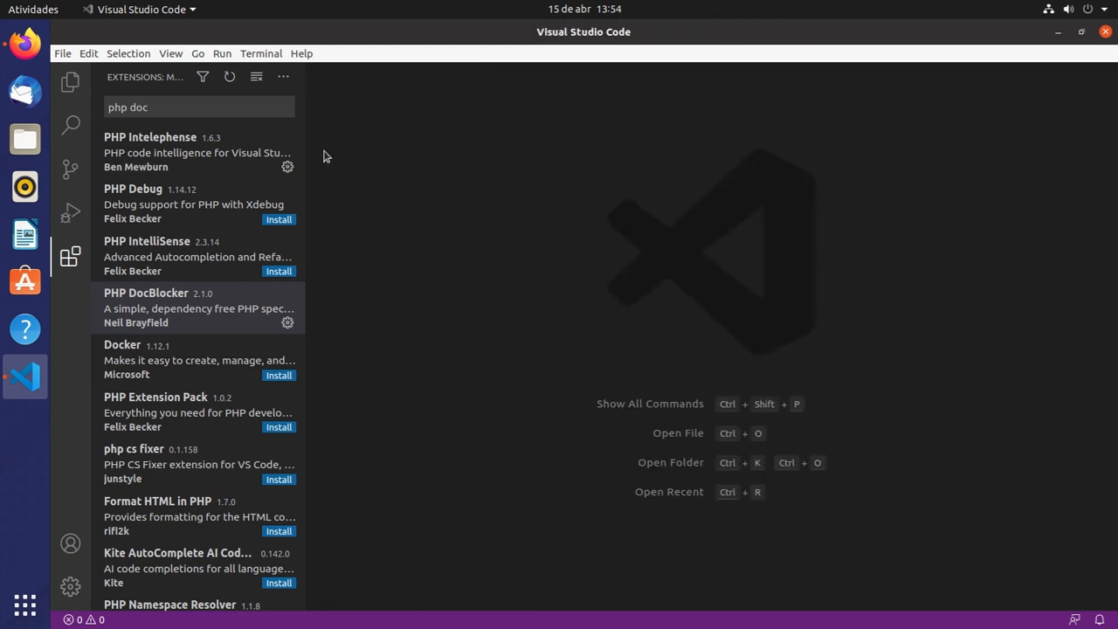
click(190, 112)
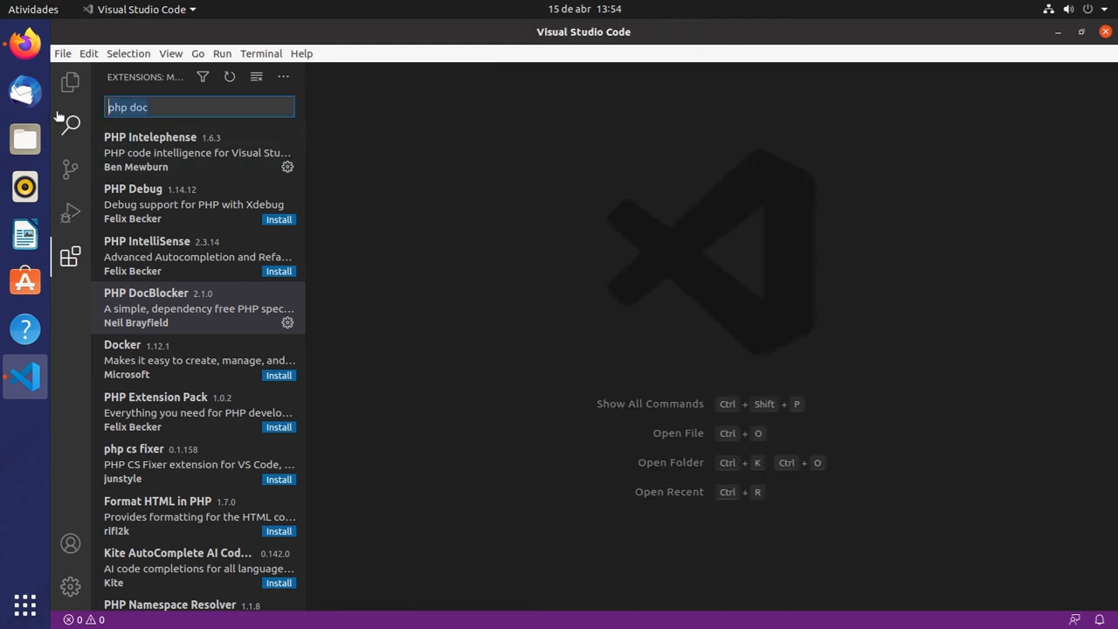
key(BackSpace)
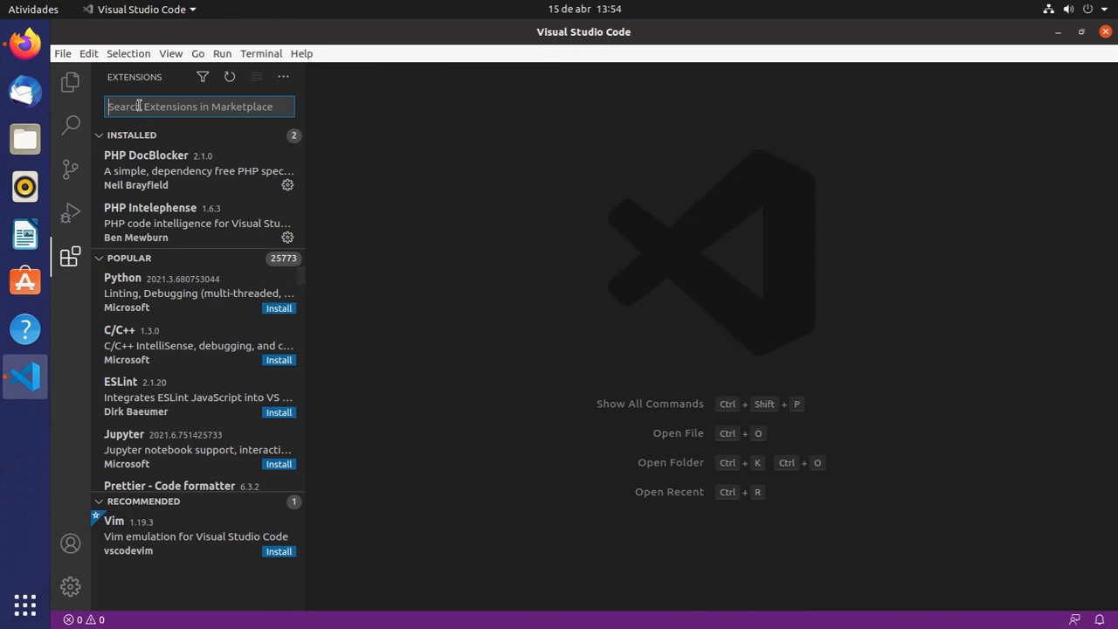